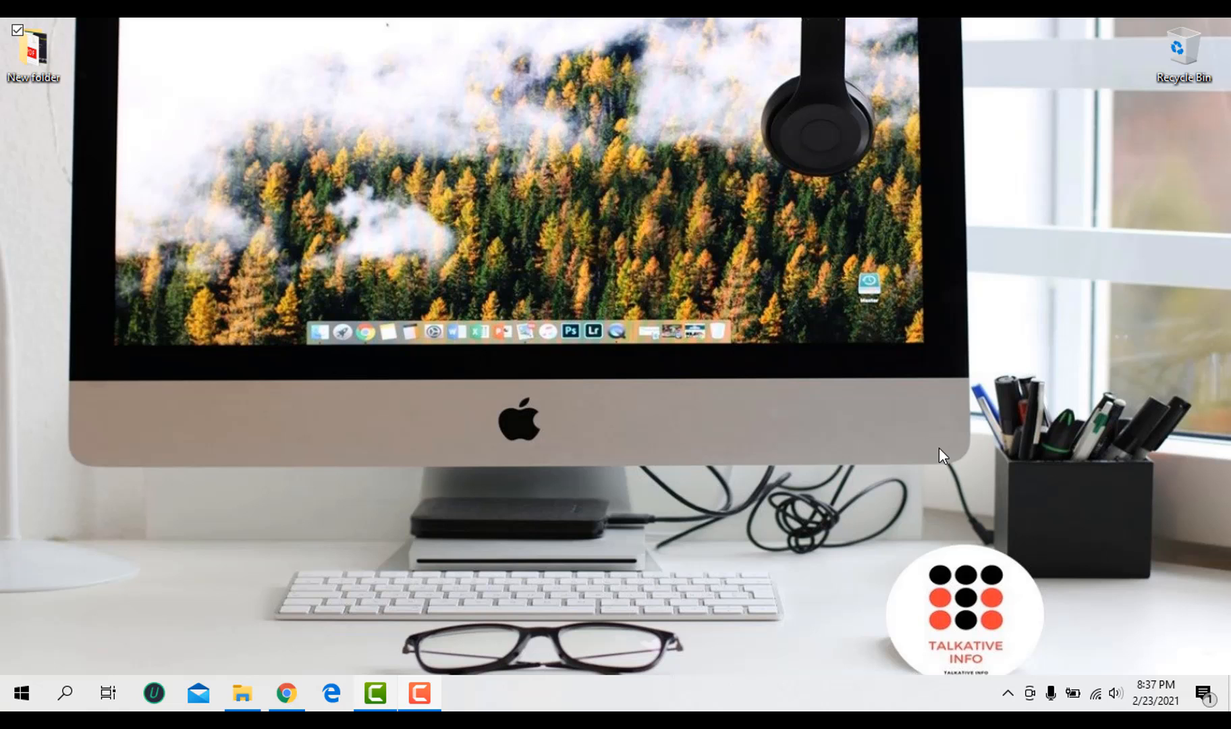
# Step: In Chrome, download Rufus 3.13 Portable from the rufus.ie website and minimize the browser
pyautogui.click(289, 699)
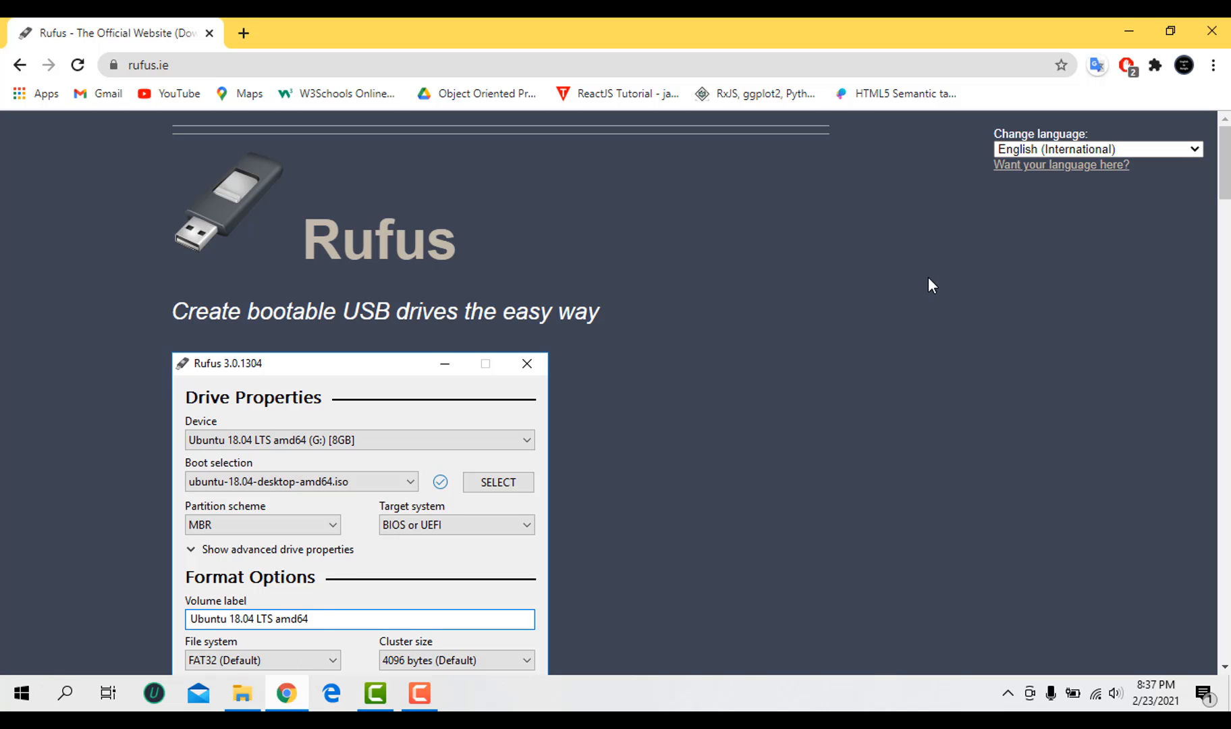
pyautogui.click(130, 65)
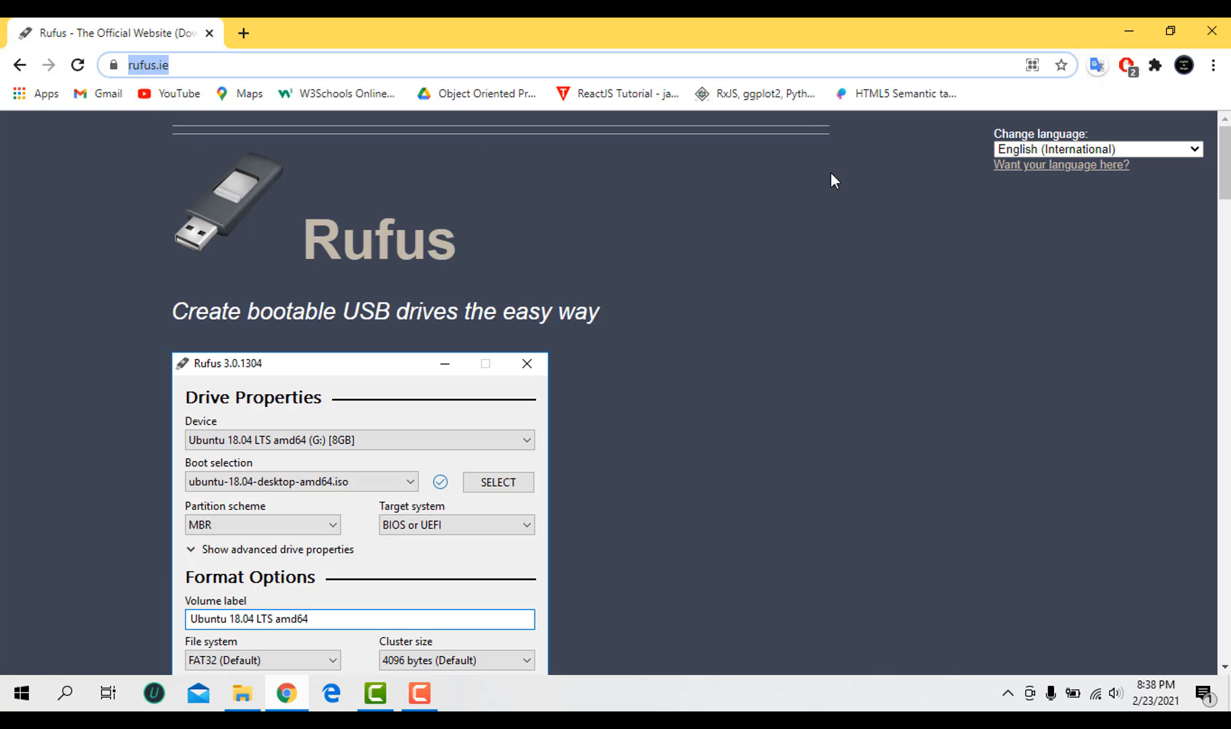
pyautogui.moveTo(1225, 195); pyautogui.dragTo(1228, 279)
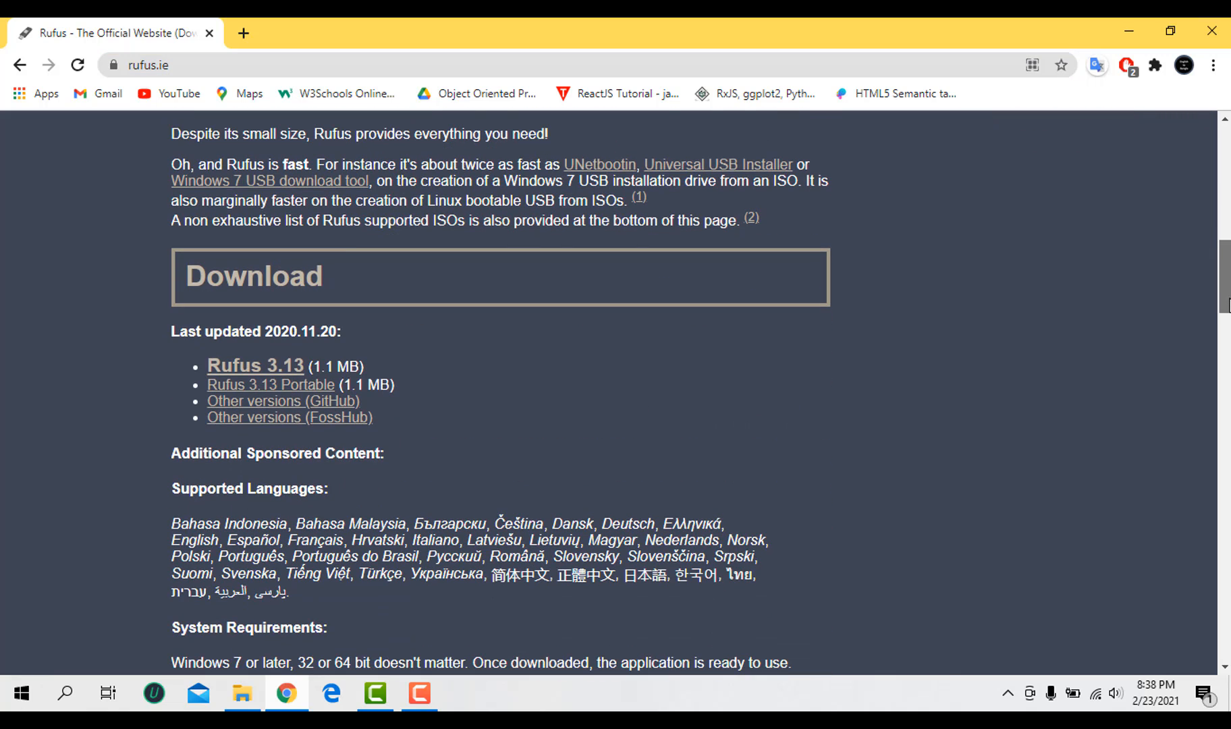
pyautogui.click(292, 391)
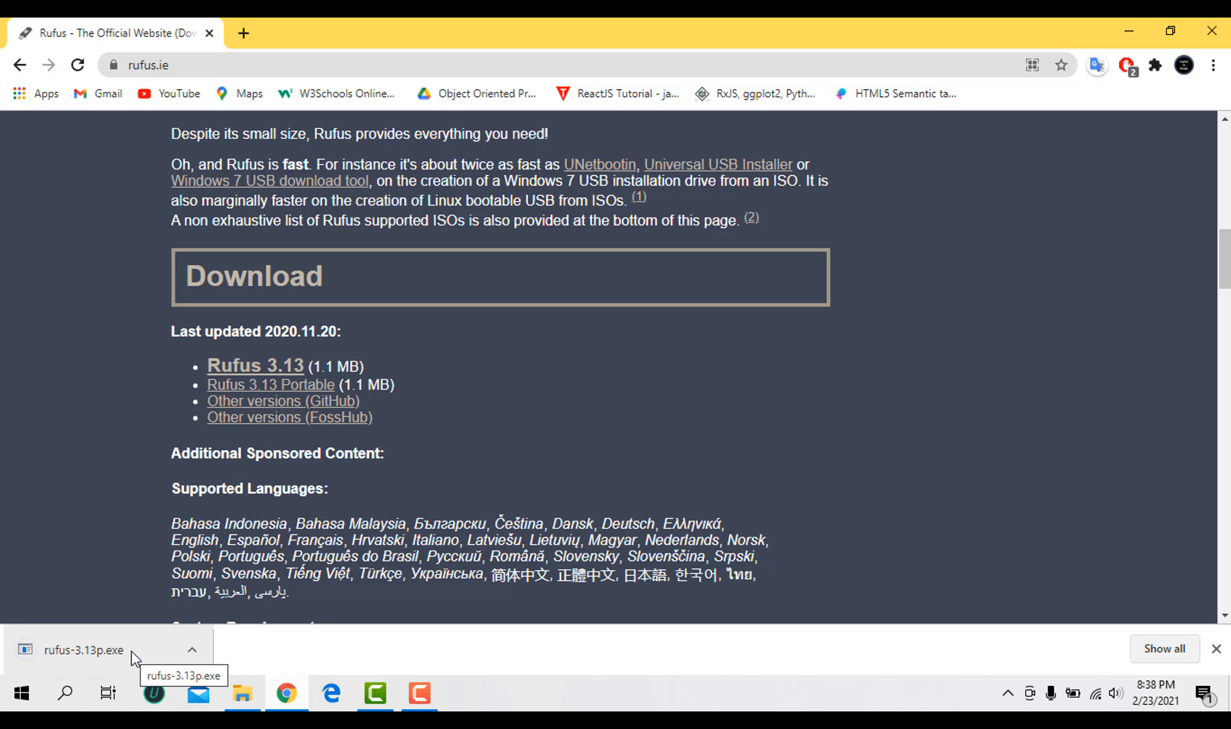
pyautogui.click(1126, 30)
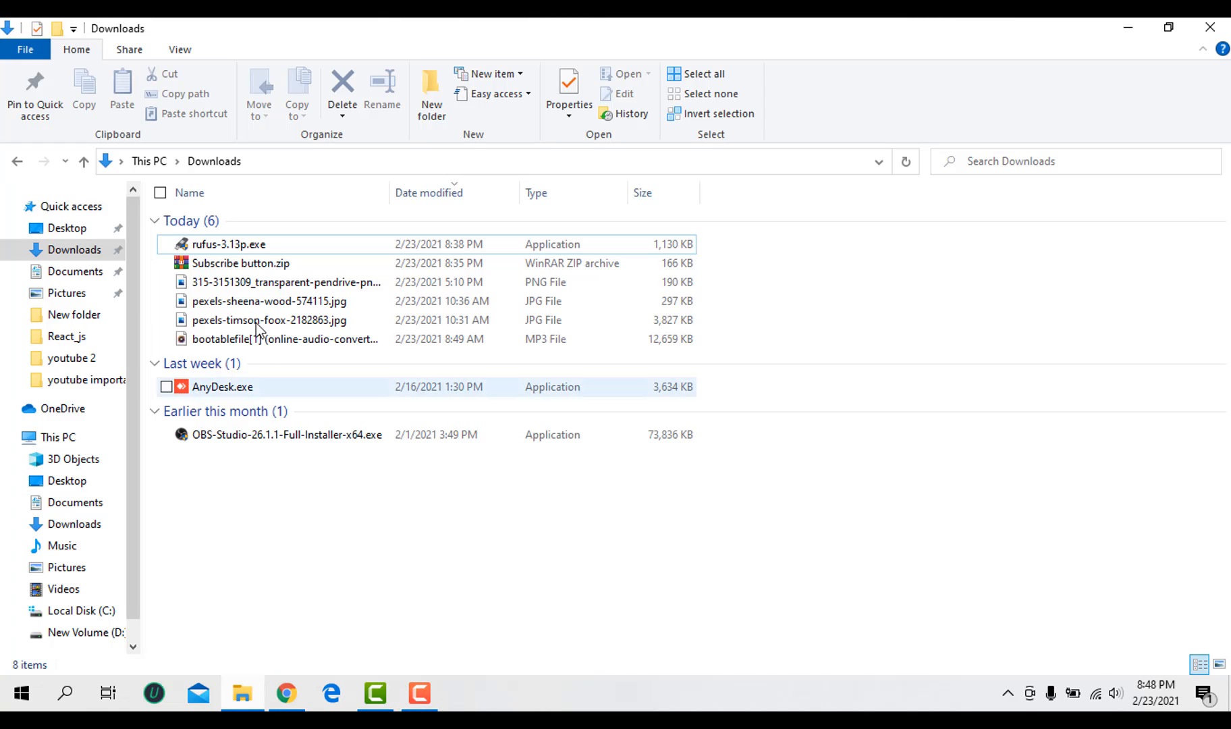
# Step: Run rufus-3.13p.exe from the Downloads folder, allow it to start, and minimize the File Explorer window
pyautogui.doubleClick(258, 247)
pyautogui.click(682, 374)
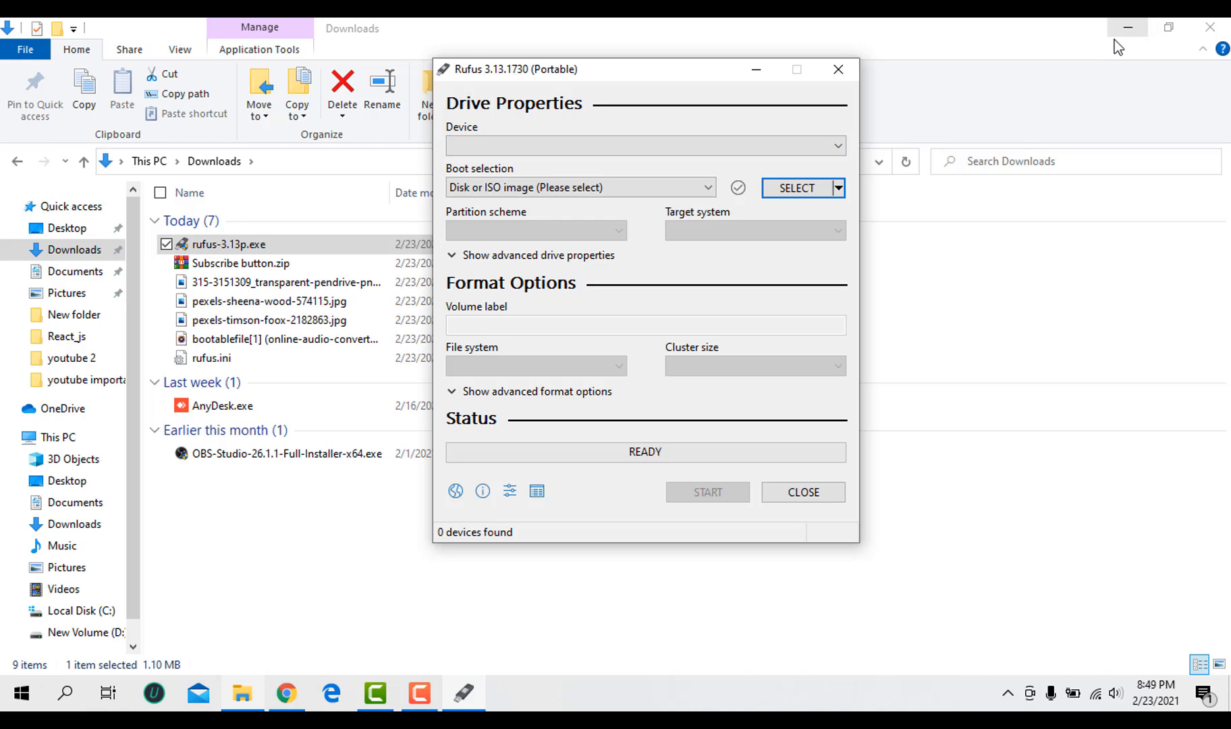
pyautogui.click(1129, 29)
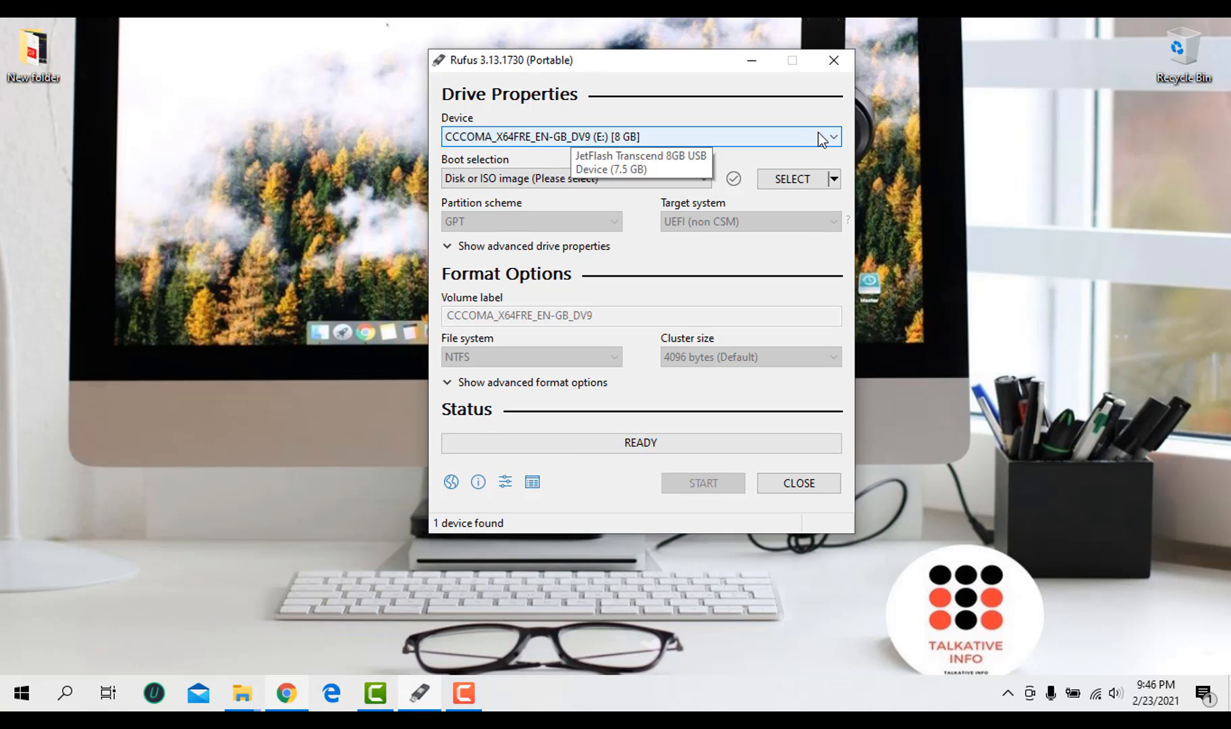
# Step: Choose the 8 GB drive (E:) as the device and load Win10_20H2_v2_EnglishInternational_x64 (1).iso from New folder on the Desktop
pyautogui.click(835, 137)
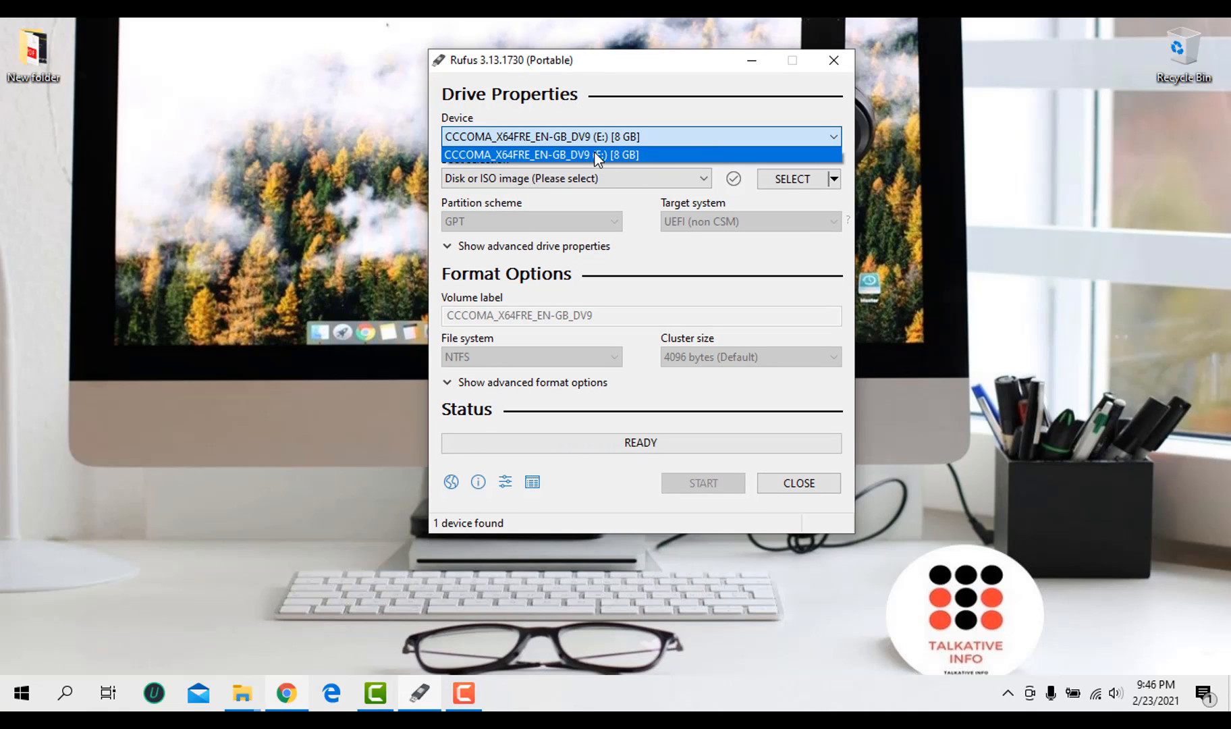
pyautogui.click(525, 134)
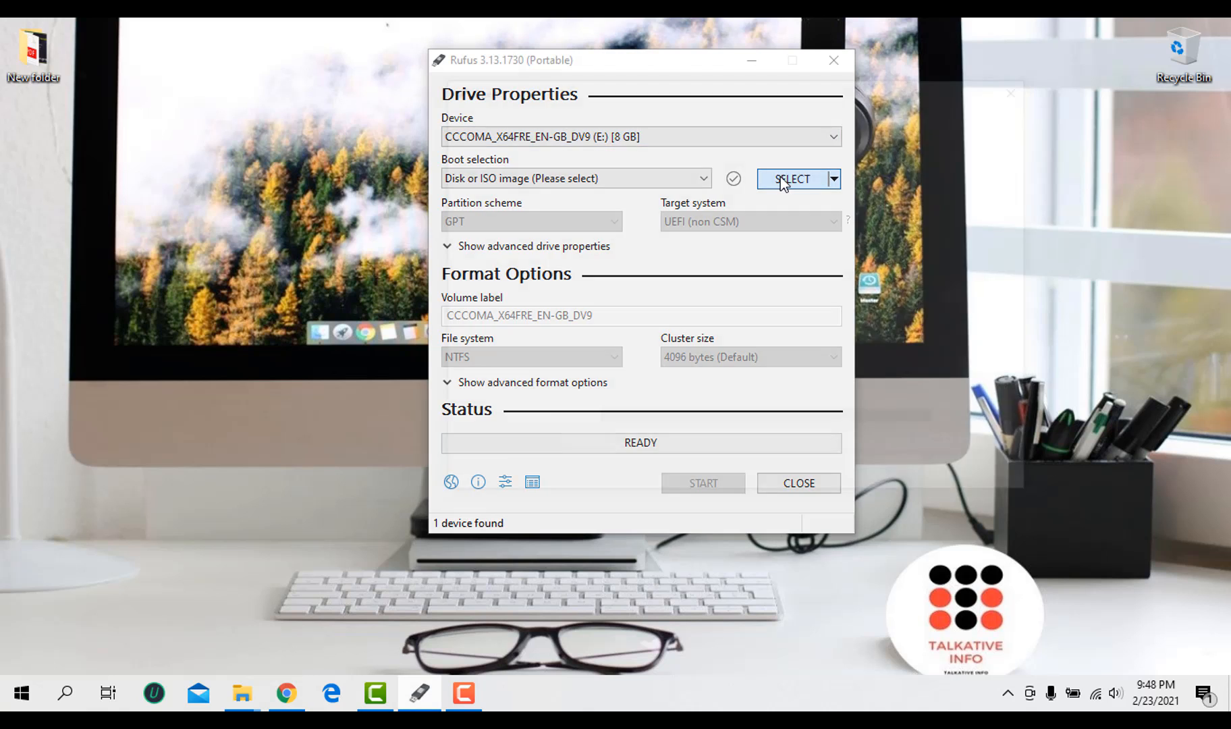
pyautogui.click(783, 179)
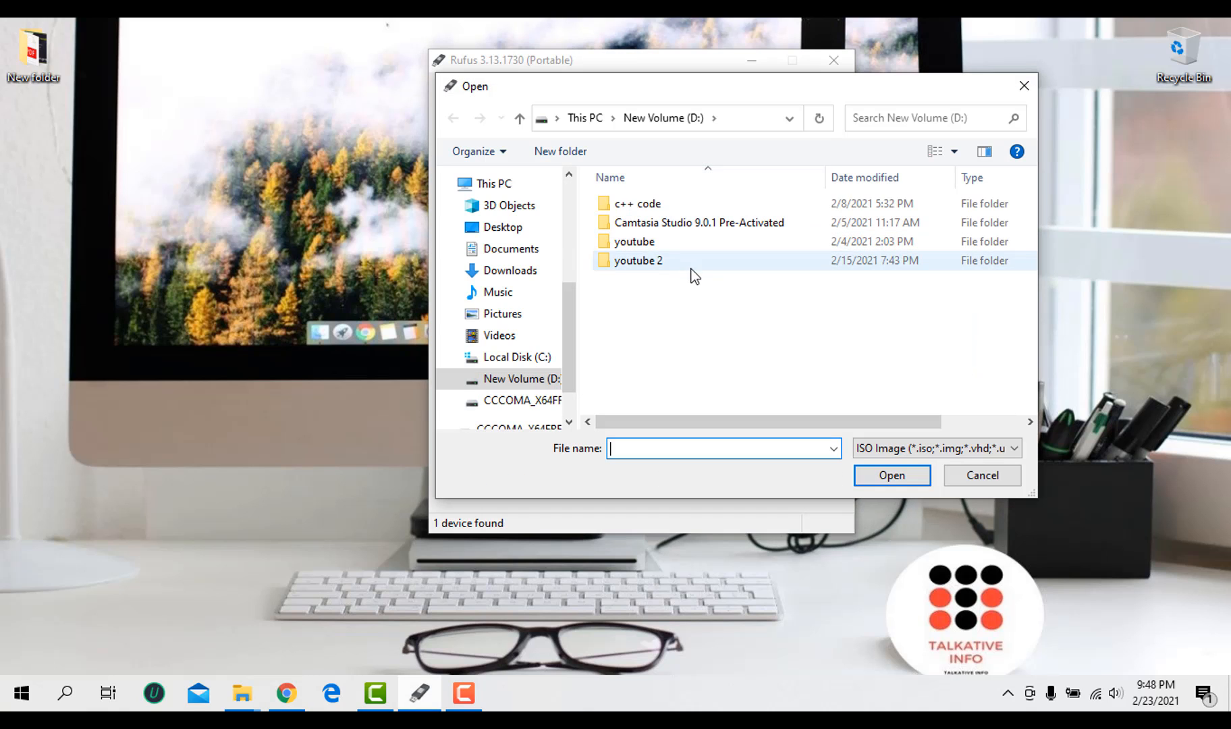
pyautogui.click(505, 232)
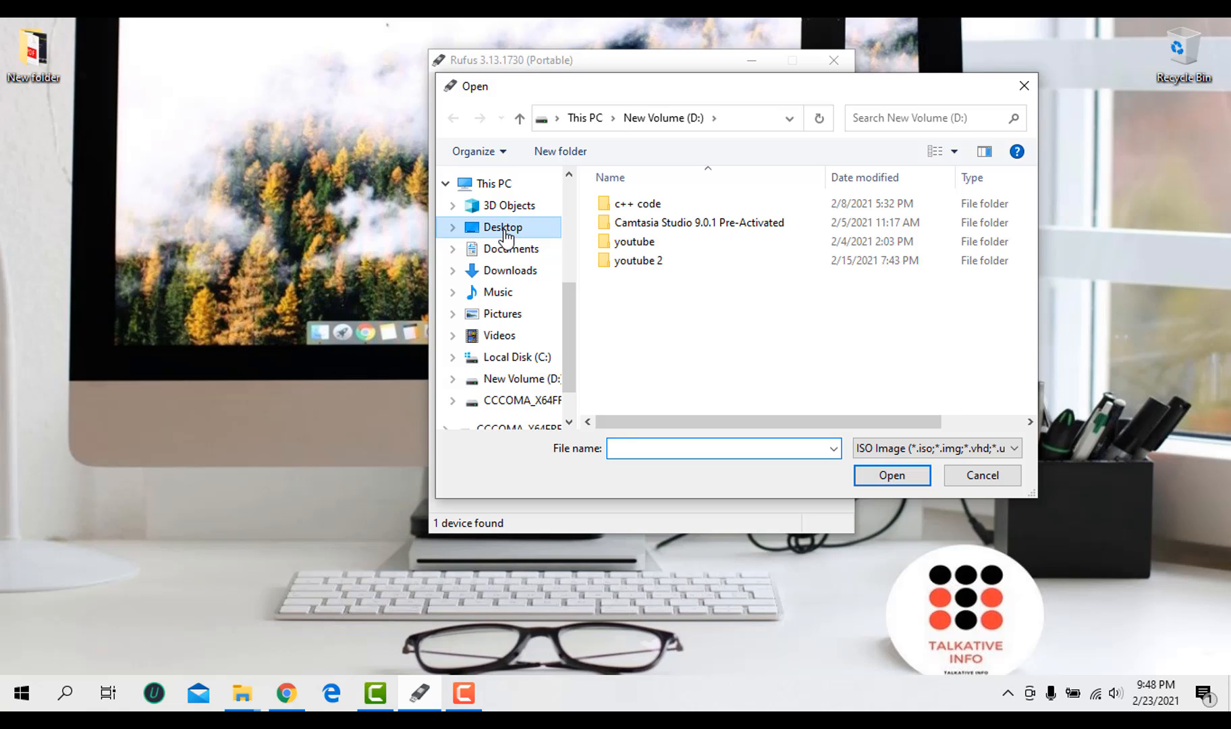
pyautogui.click(636, 230)
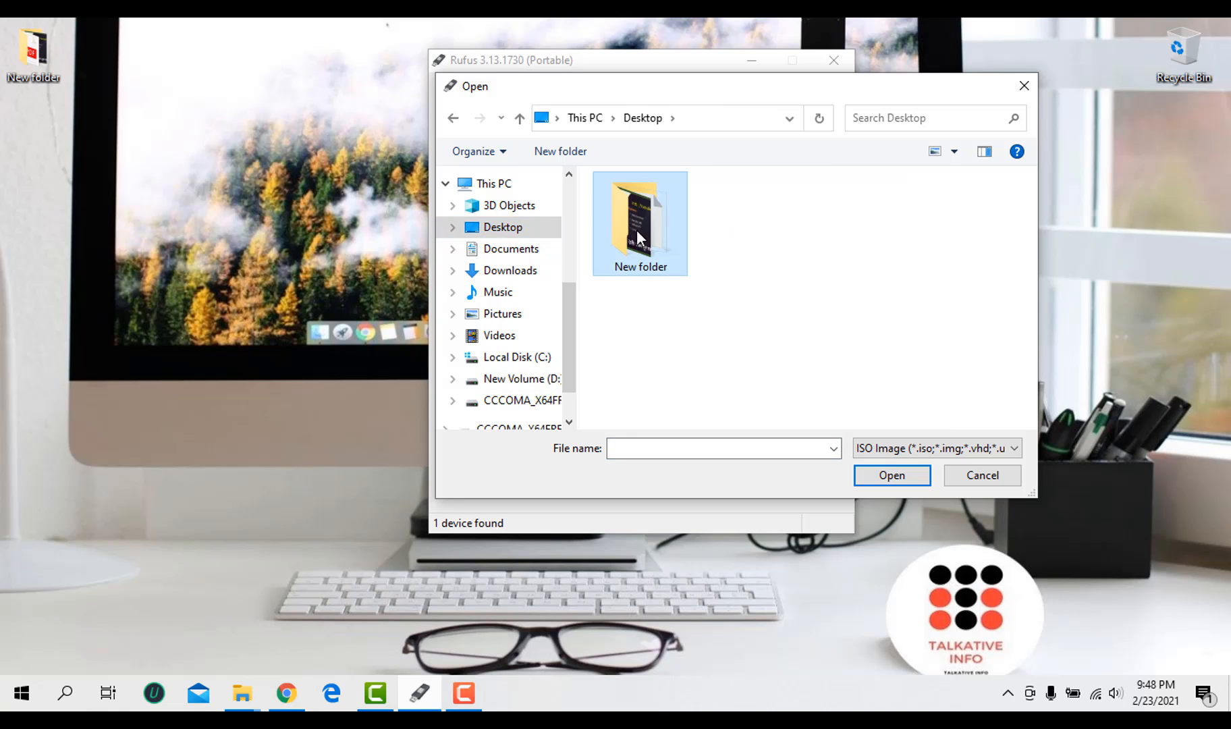
pyautogui.doubleClick(637, 230)
pyautogui.click(767, 268)
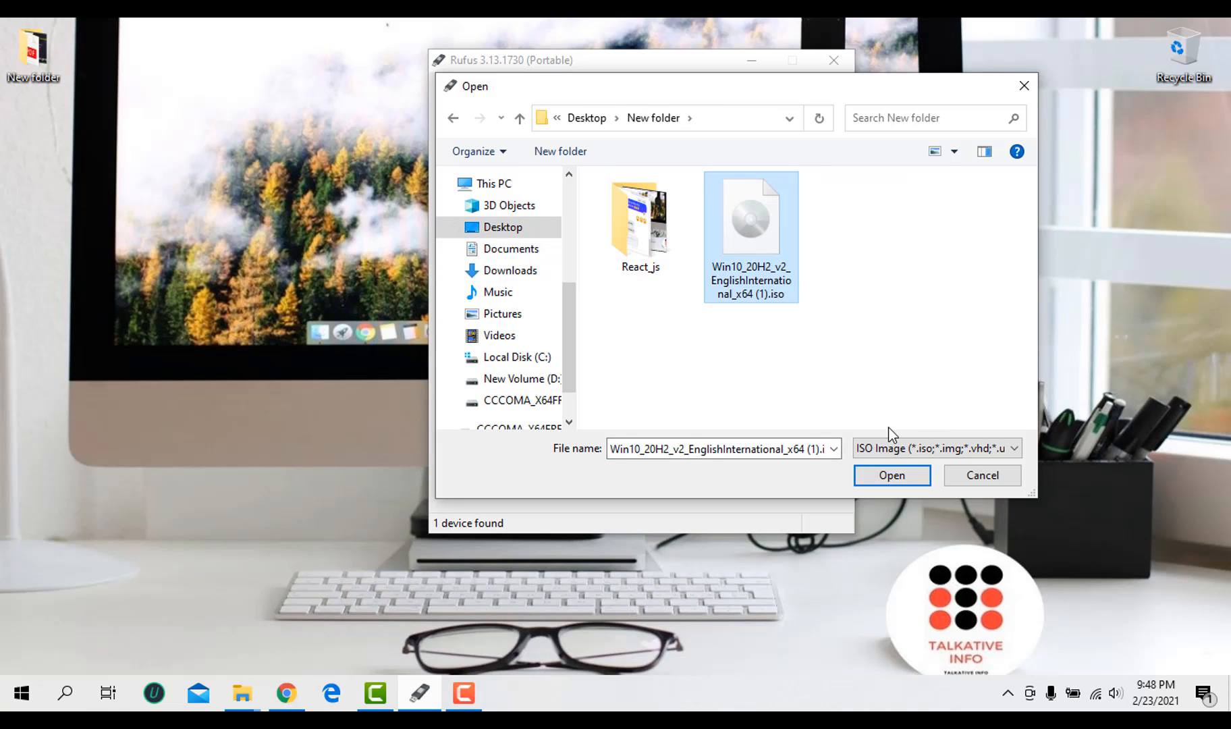
pyautogui.click(892, 475)
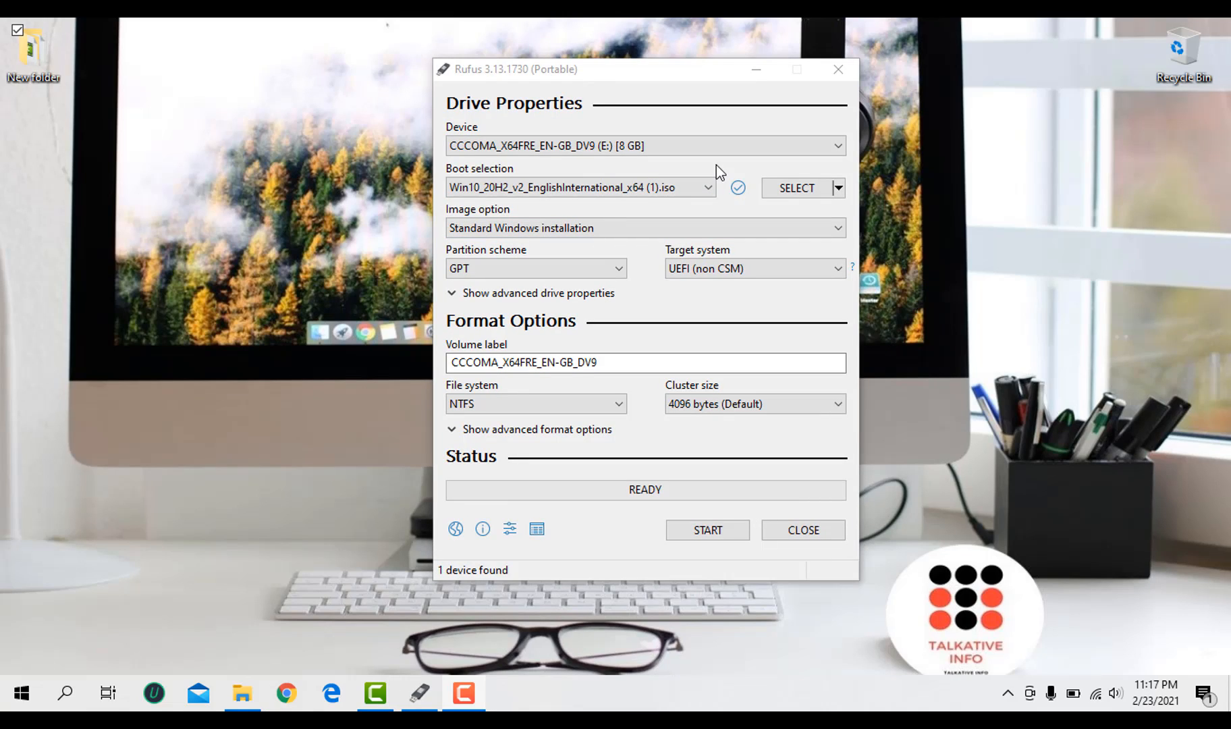
# Step: Examine the partition scheme options available for the USB drive
pyautogui.click(620, 269)
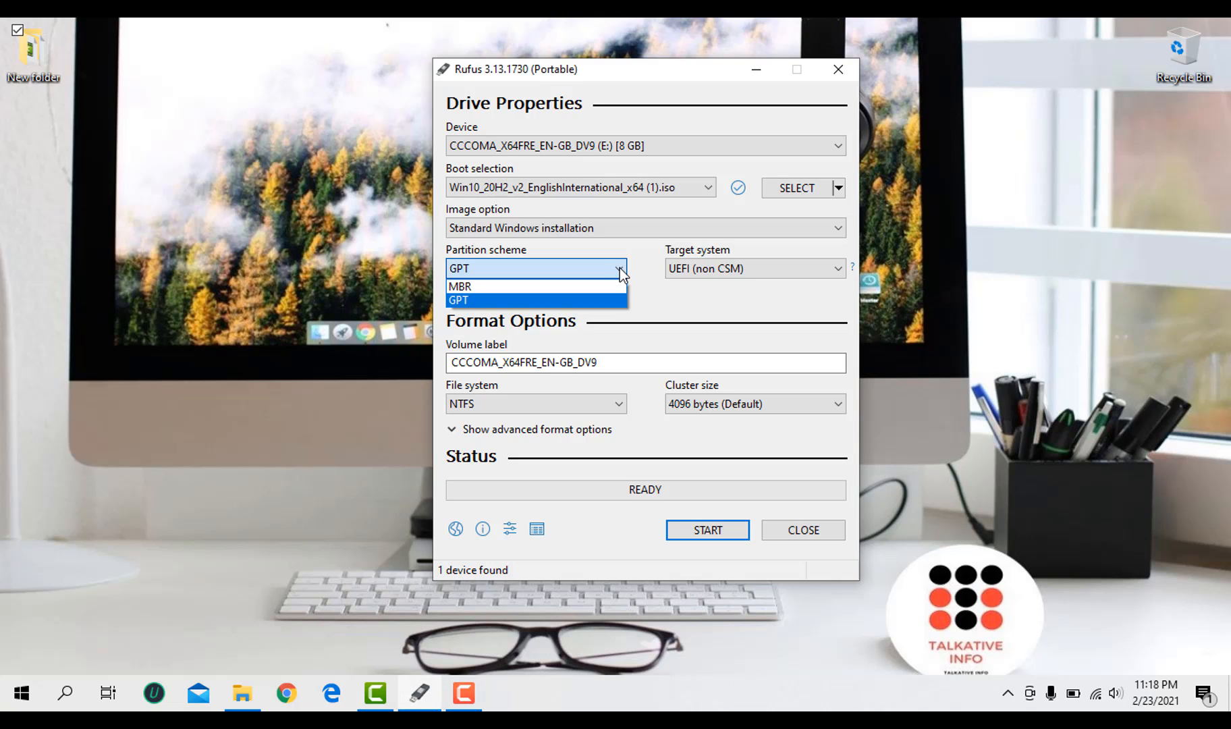
pyautogui.click(620, 269)
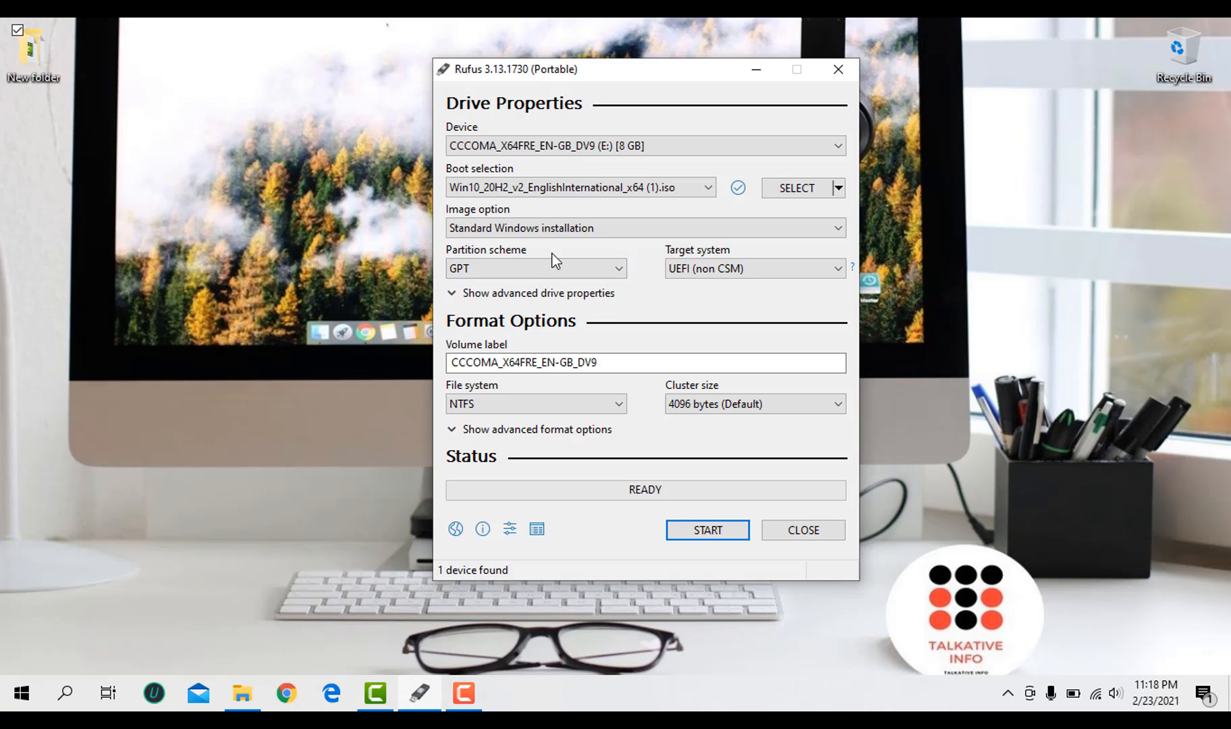
pyautogui.click(620, 268)
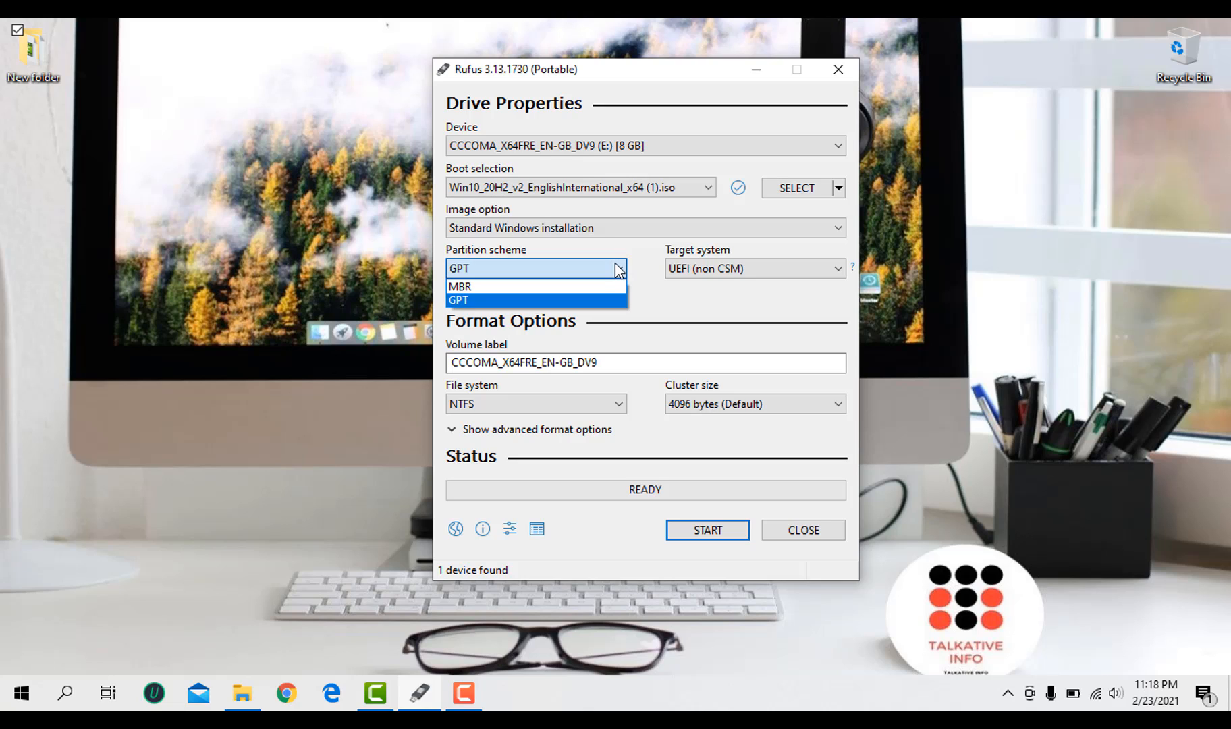
pyautogui.click(620, 269)
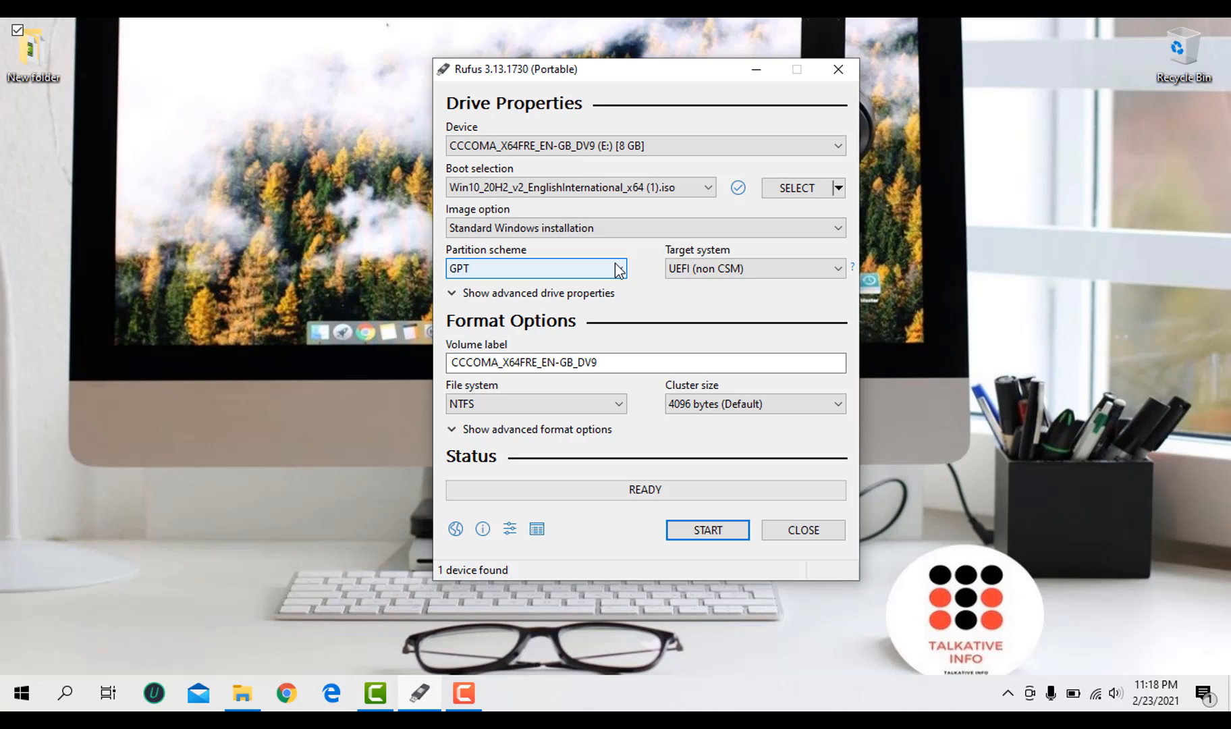
pyautogui.click(620, 269)
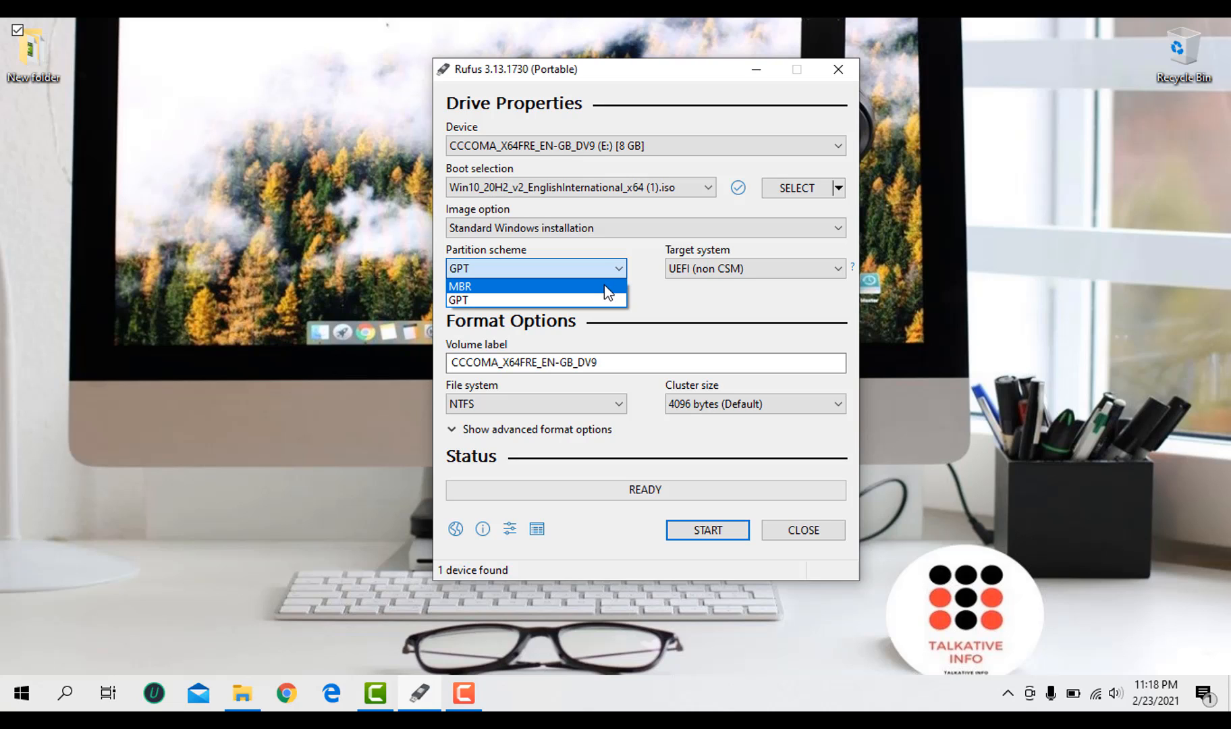
pyautogui.click(619, 271)
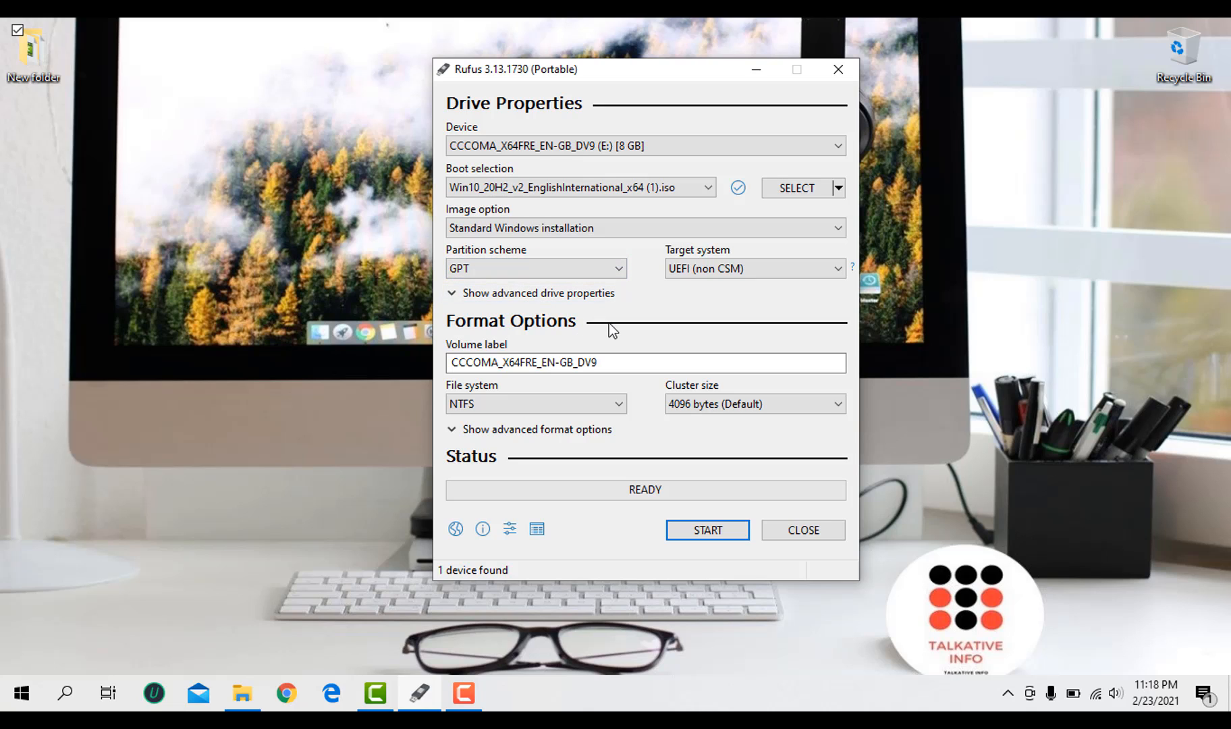
pyautogui.click(618, 269)
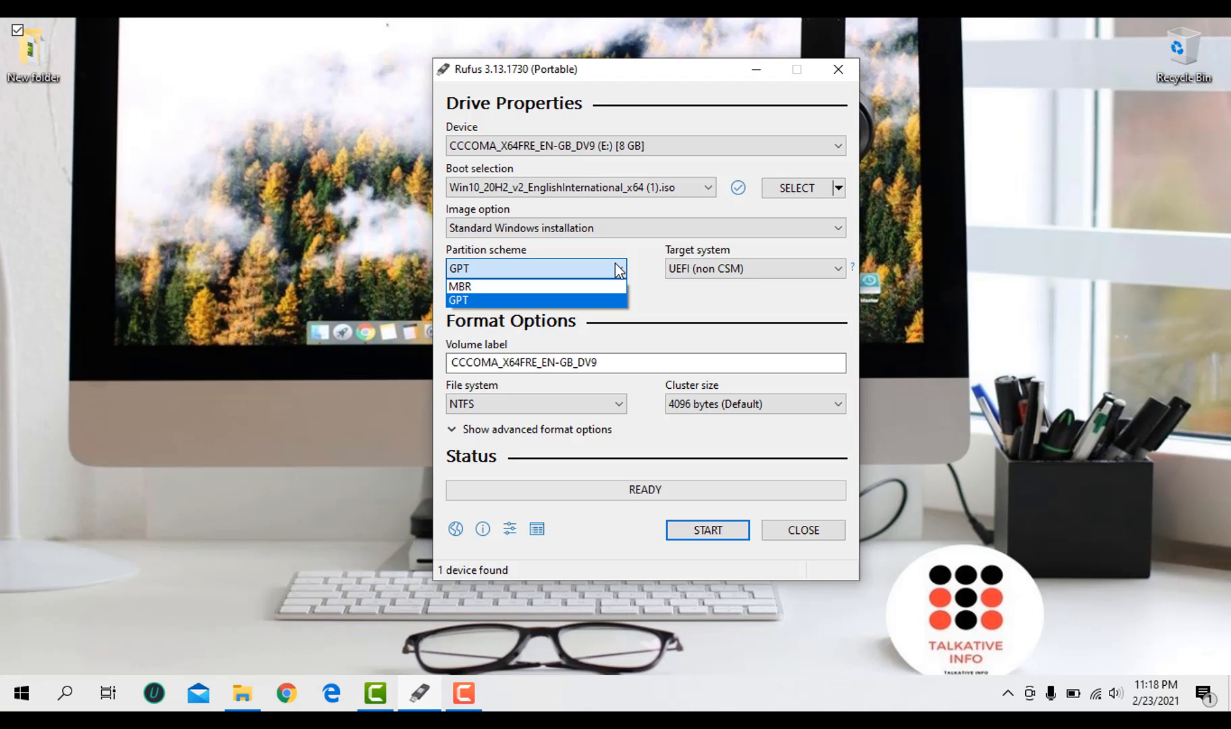
pyautogui.click(618, 268)
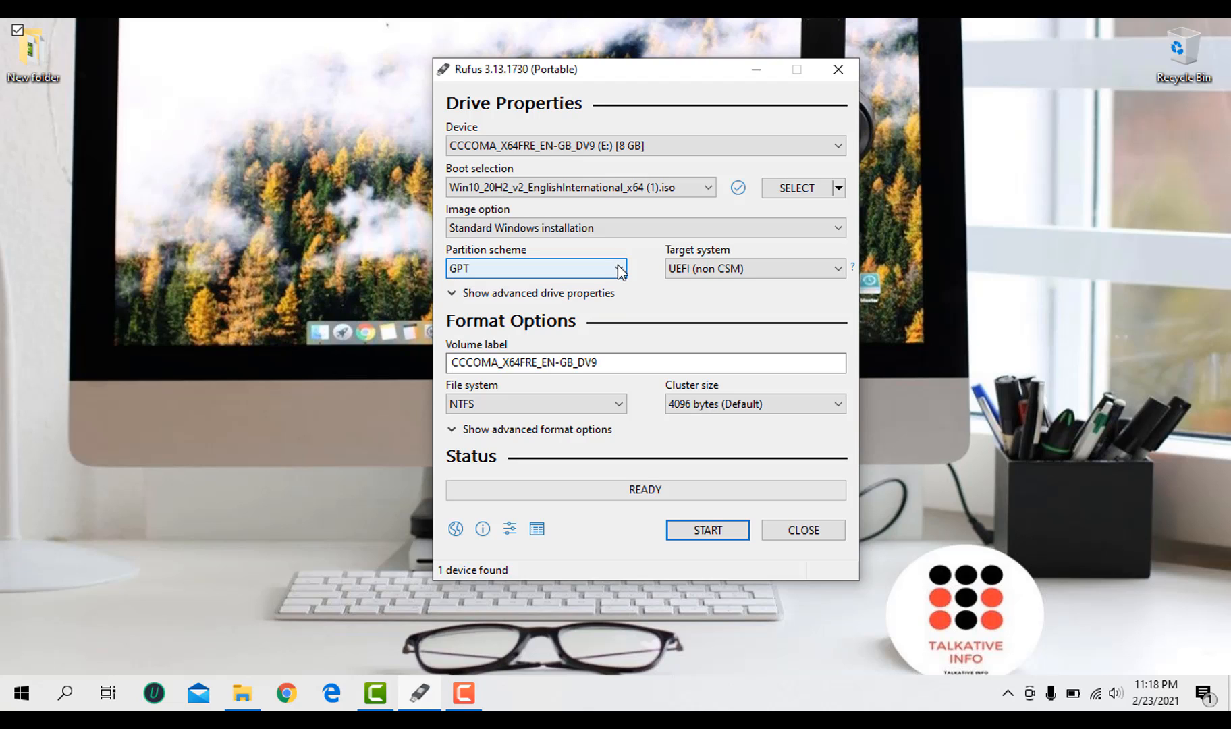
pyautogui.click(619, 269)
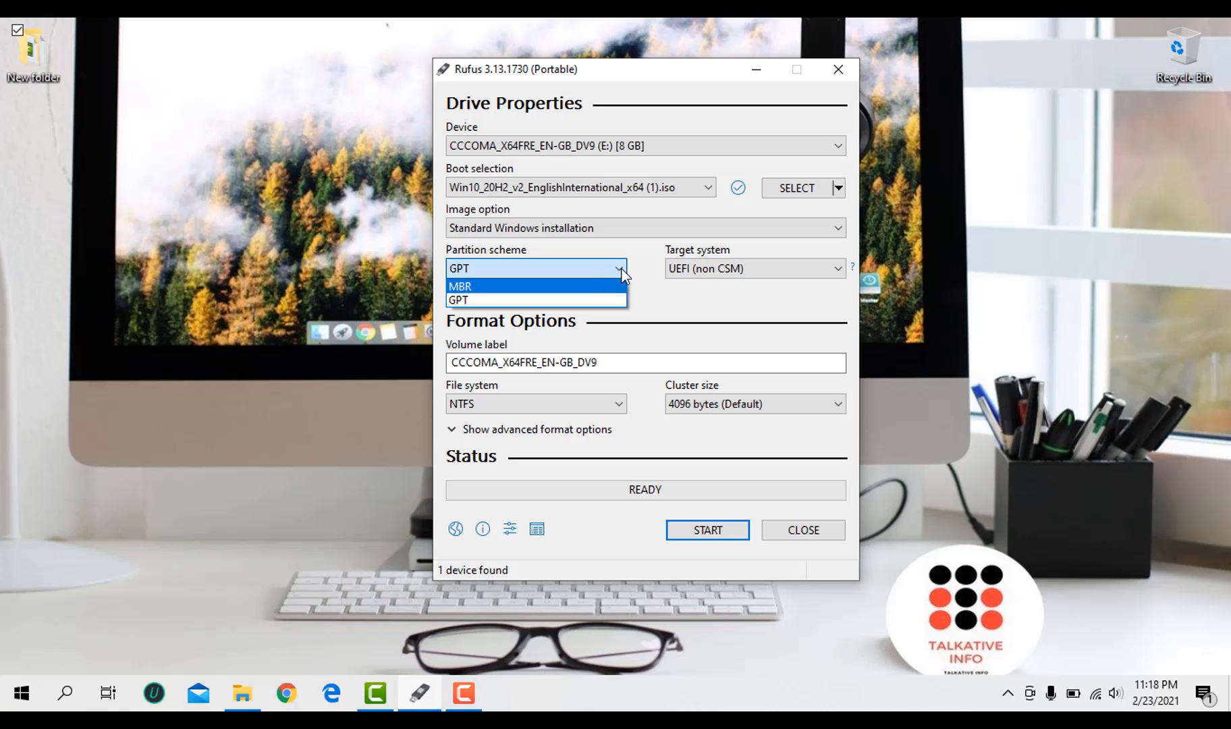
pyautogui.click(620, 270)
# Step: Write the Windows image to the USB drive, accepting that all its data is destroyed, and close Rufus once it finishes
pyautogui.click(714, 530)
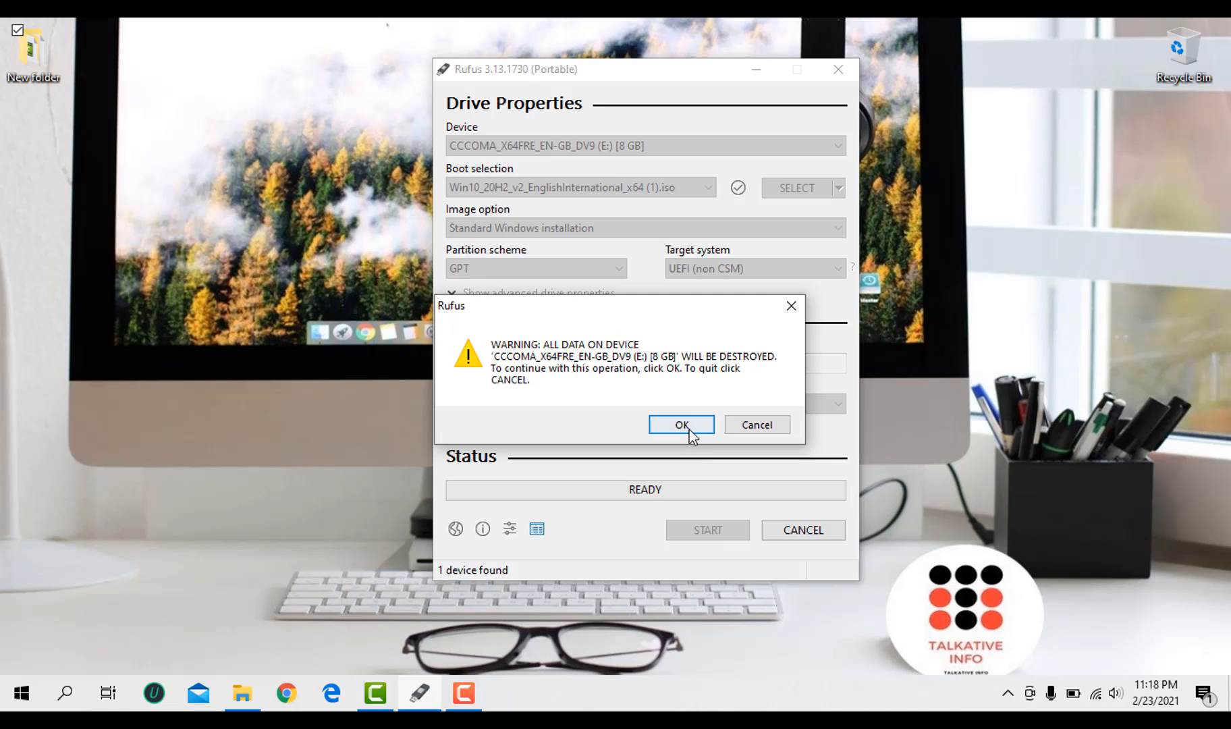
pyautogui.click(682, 425)
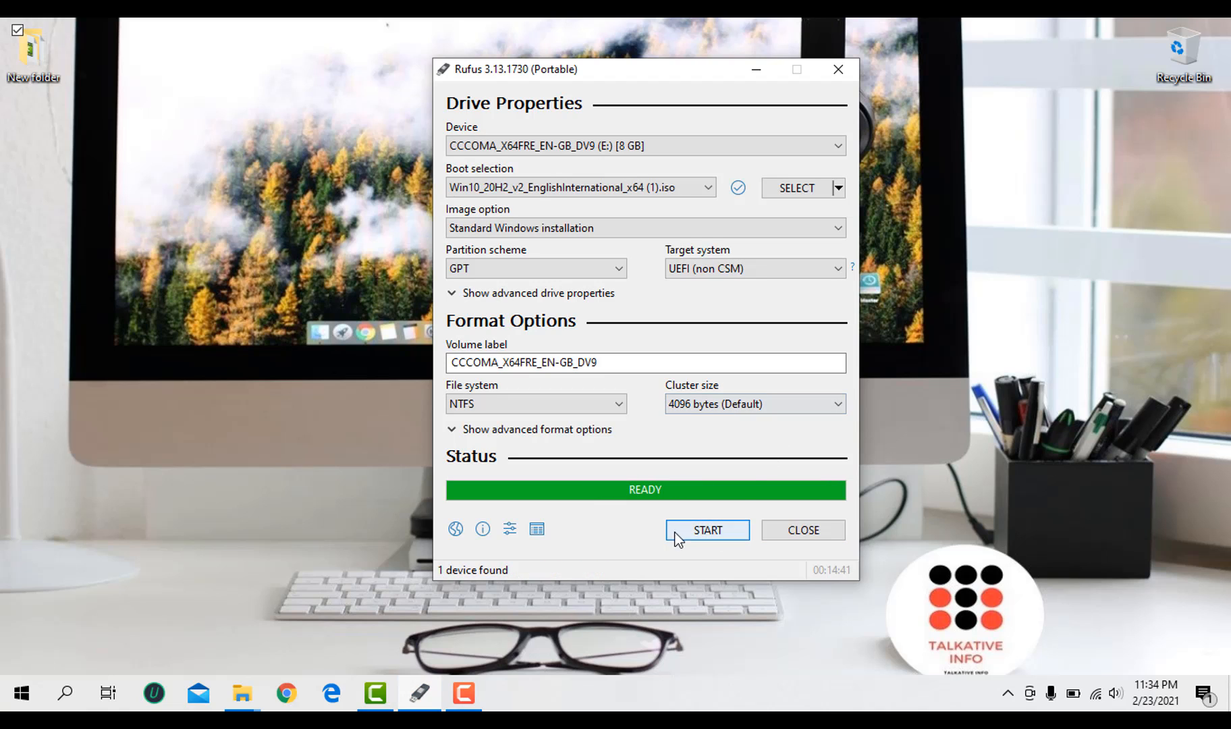
pyautogui.click(809, 528)
# Step: Check the bootable USB drive (E:) under This PC in File Explorer, then minimize the window
pyautogui.click(241, 694)
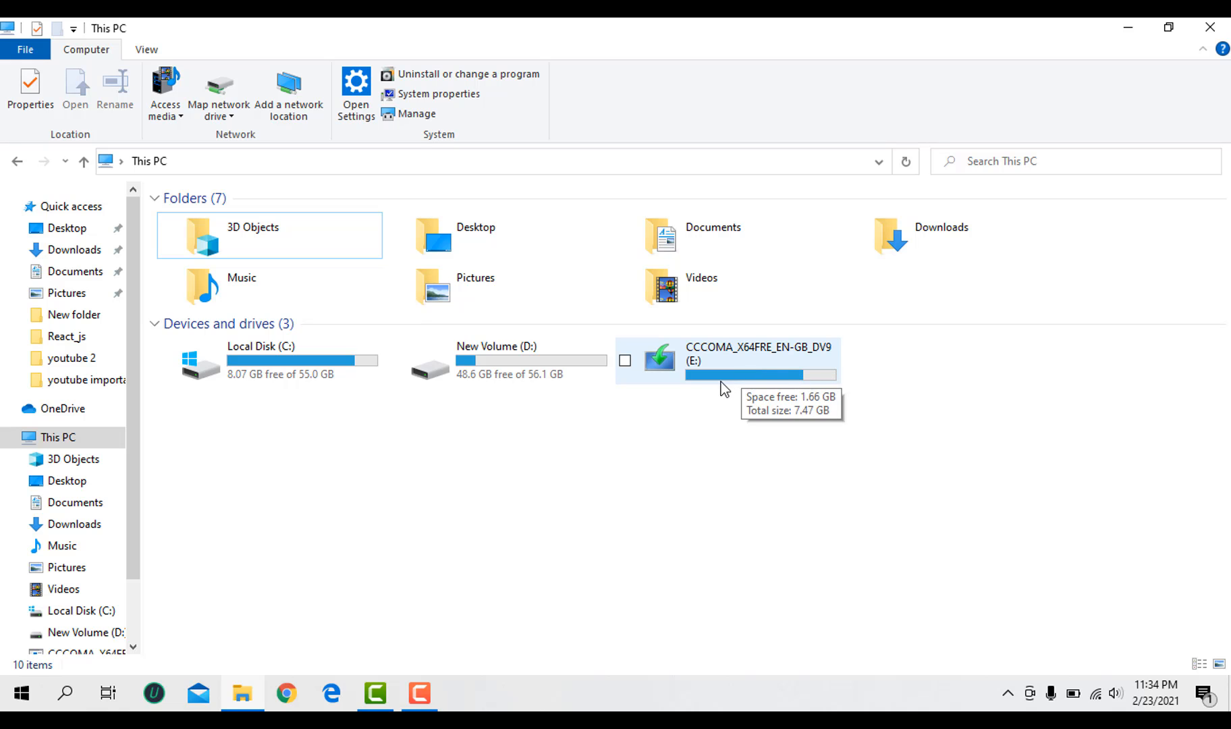
pyautogui.click(1126, 27)
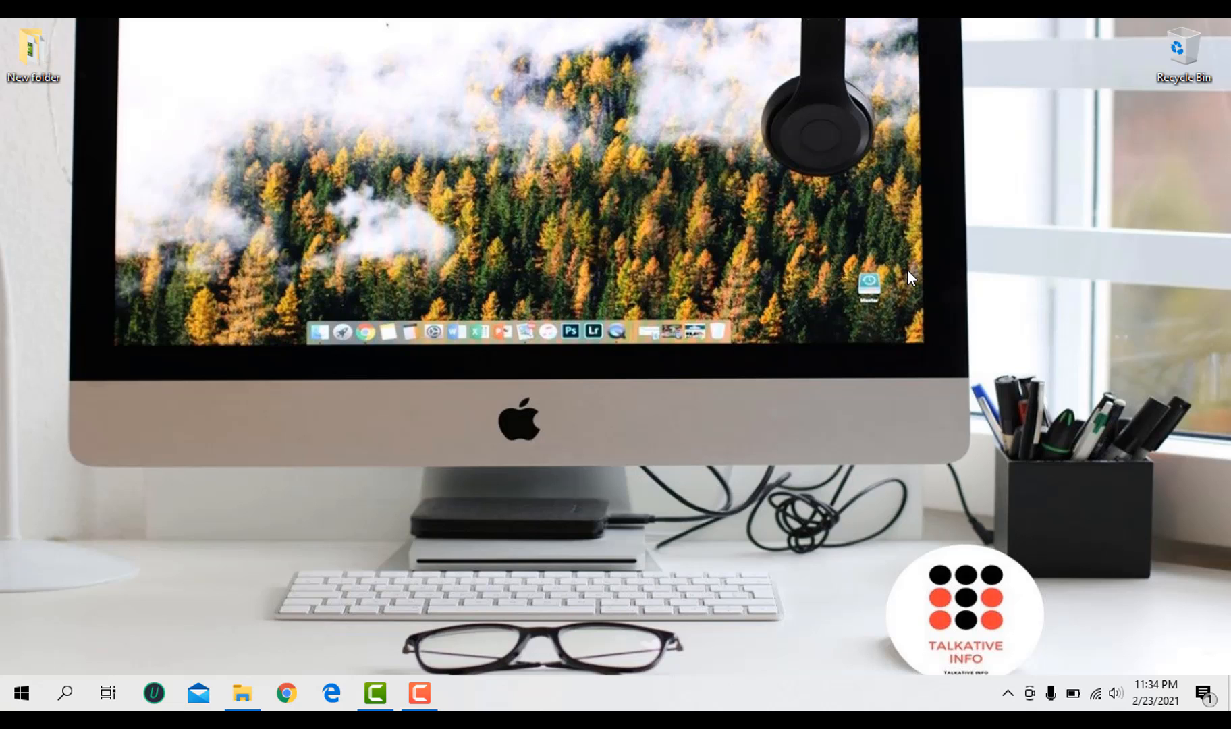